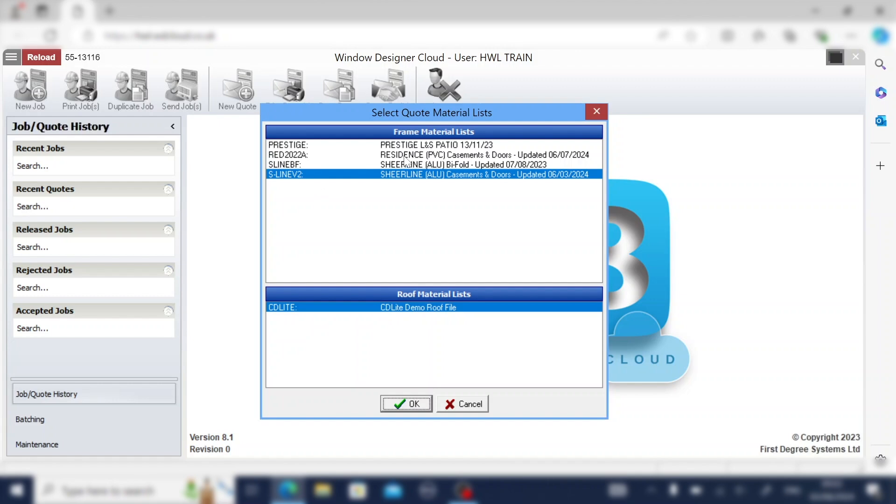
Create the quote with the RED2022A Residence (PVC) Casements & Doors material list and accept the customer details without filling them in
{"action": "left_click", "coordinate": [380, 155]}
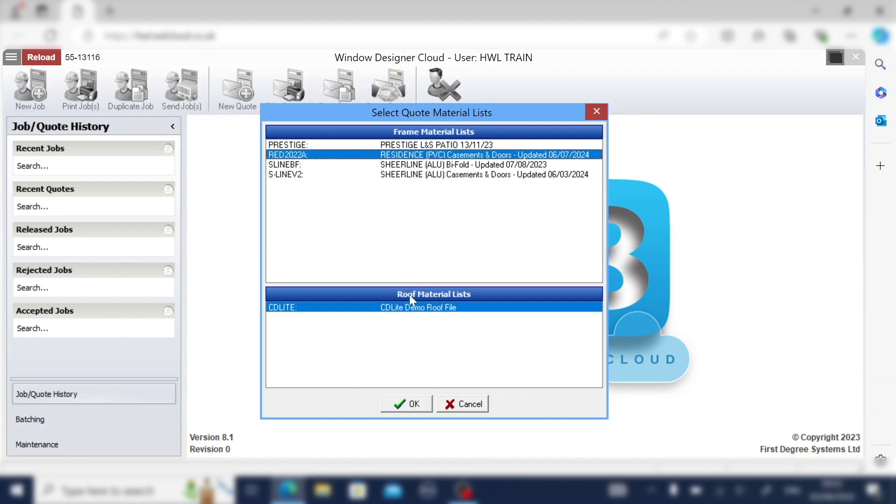
{"action": "left_click", "coordinate": [422, 404]}
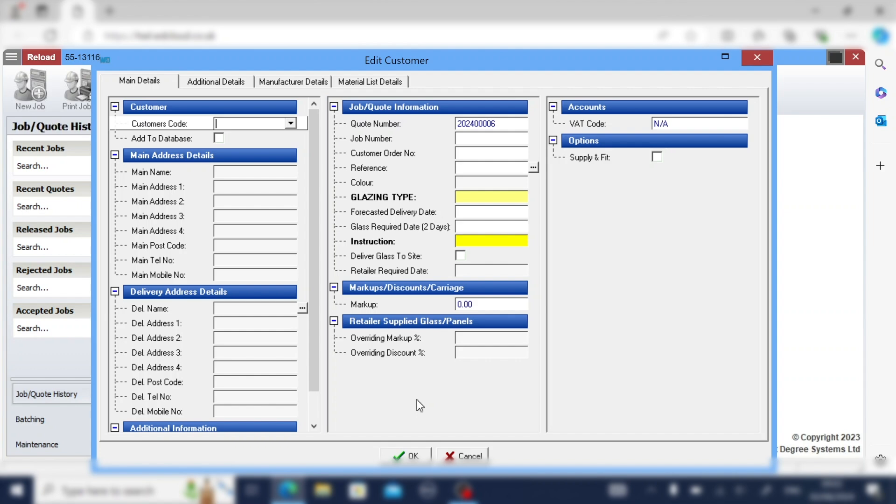
{"action": "left_click", "coordinate": [411, 449]}
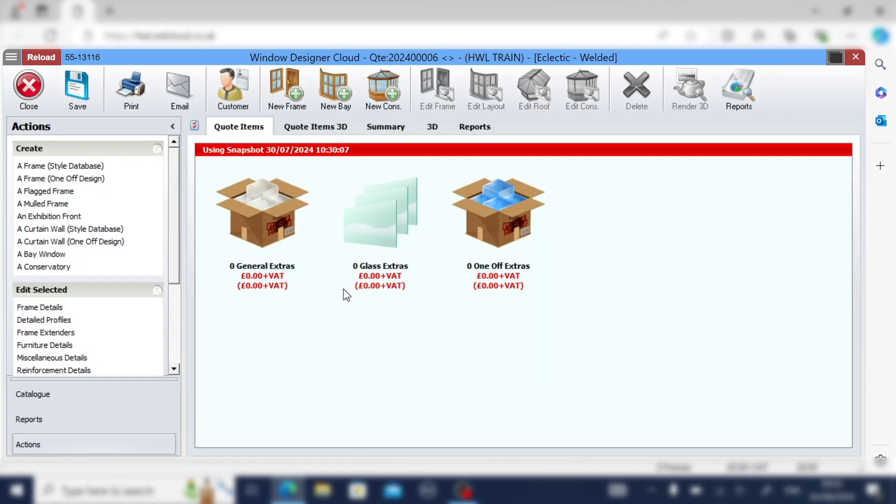
Add a Style 4 frame to the quote with an overall width of 600 mm and height of 900 mm
{"action": "left_click", "coordinate": [293, 92]}
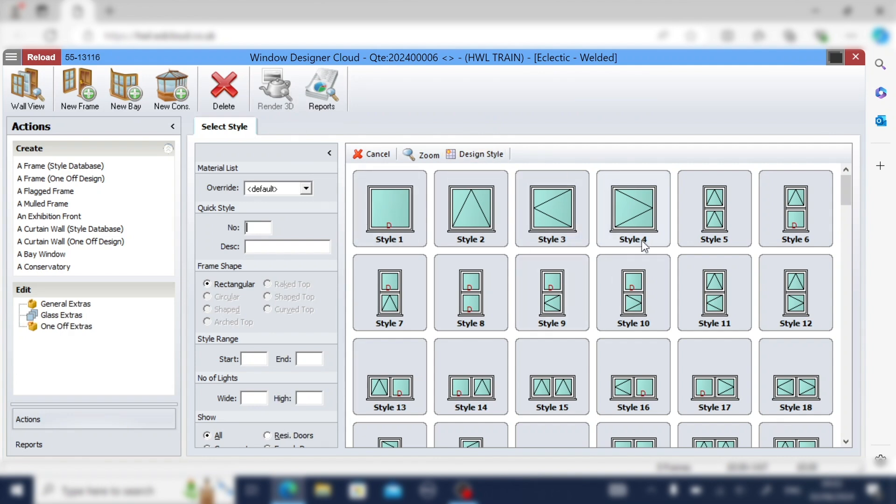
{"action": "left_click", "coordinate": [648, 211]}
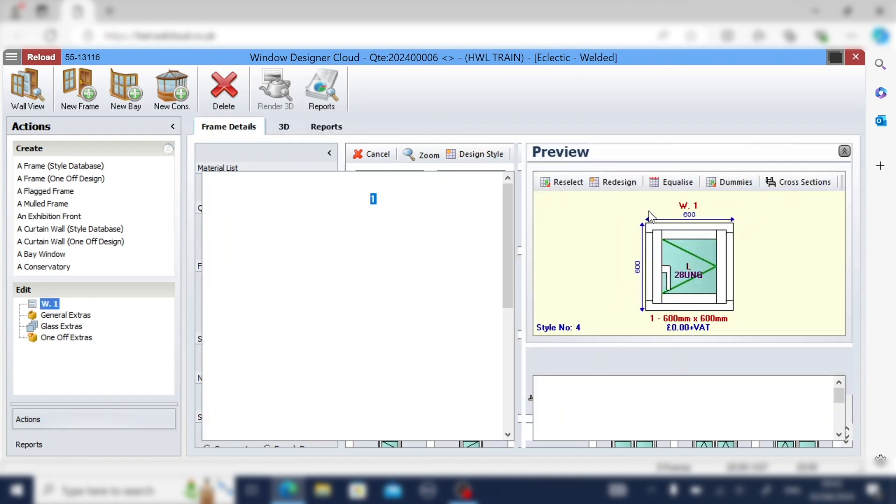
{"action": "key", "text": "Tab"}
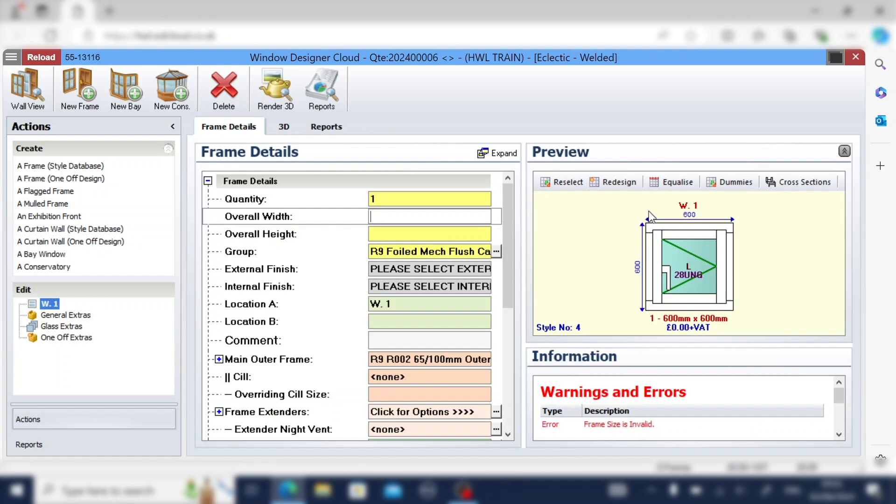
{"action": "type", "text": "600"}
{"action": "key", "text": "Tab"}
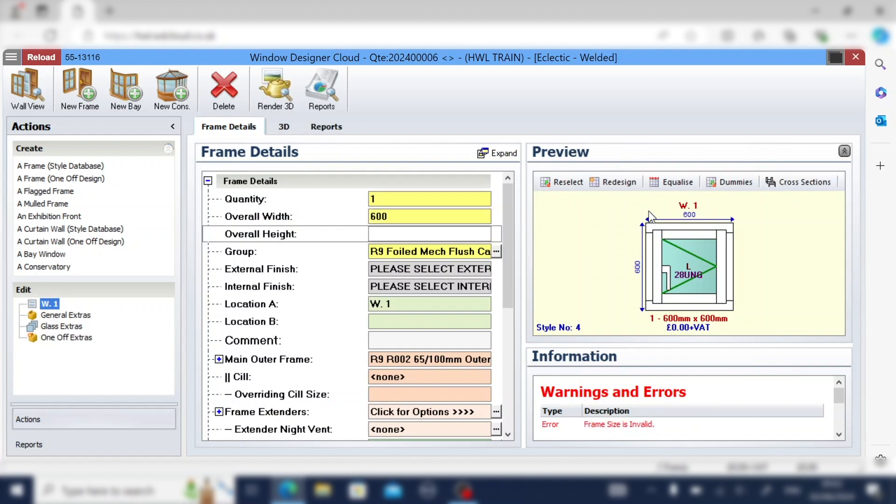
{"action": "type", "text": "900"}
{"action": "key", "text": "Tab"}
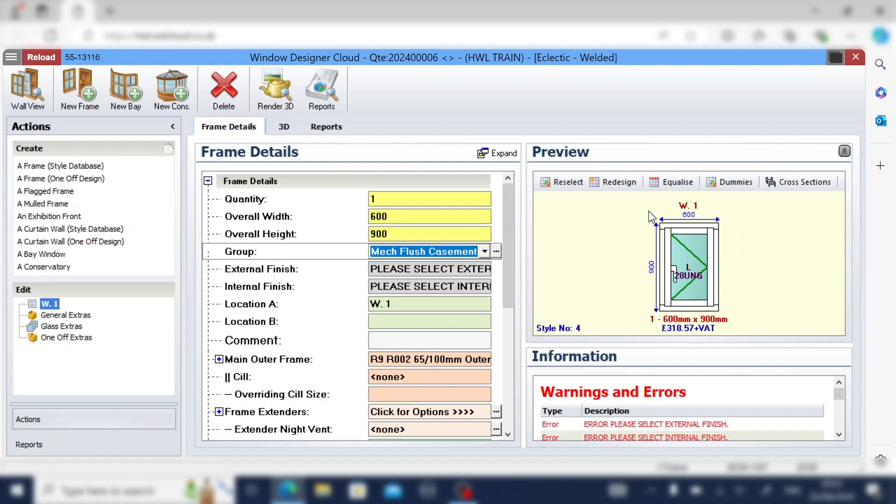
Set the frame's group to R7 Foiled Mech Flush Casement and both its external and internal finishes to Eclectic Grey
{"action": "left_click", "coordinate": [484, 252]}
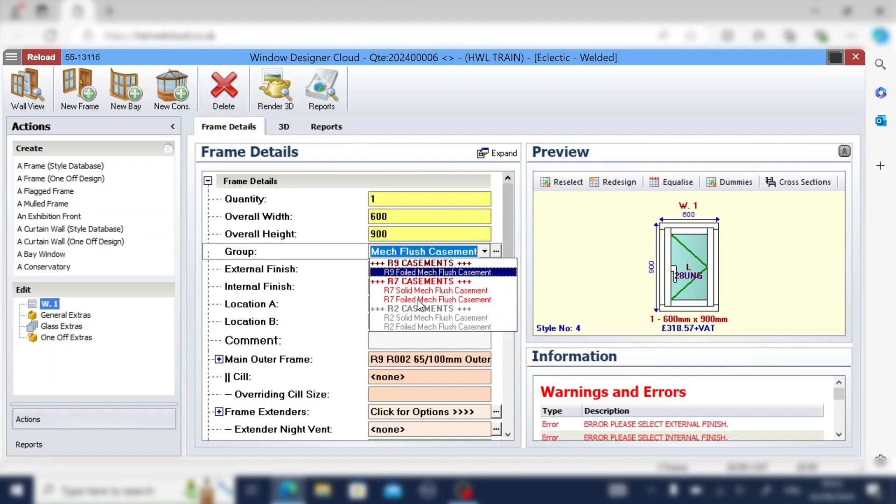
{"action": "left_click", "coordinate": [417, 300]}
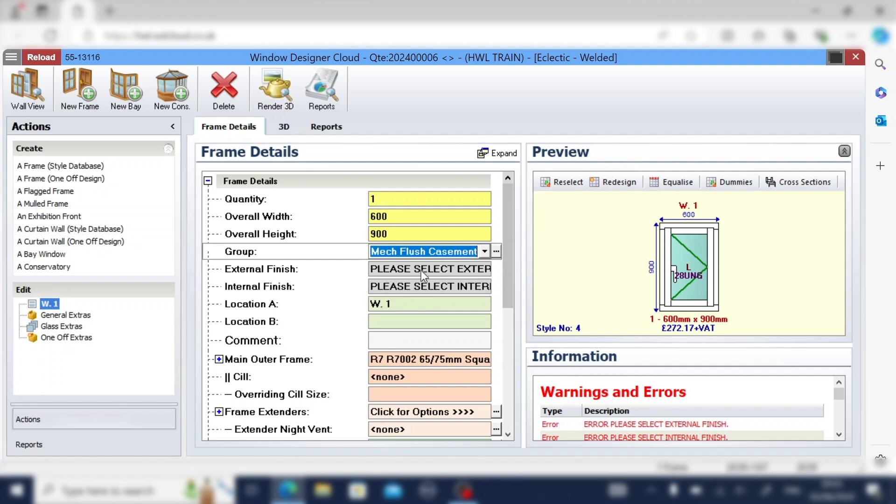
{"action": "left_click", "coordinate": [421, 270]}
{"action": "left_click", "coordinate": [435, 301]}
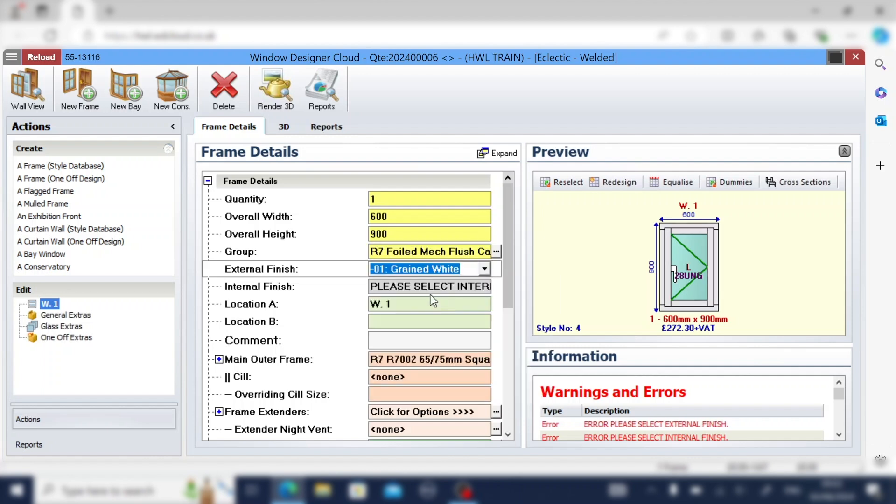
{"action": "left_click", "coordinate": [427, 288]}
{"action": "left_click", "coordinate": [425, 269]}
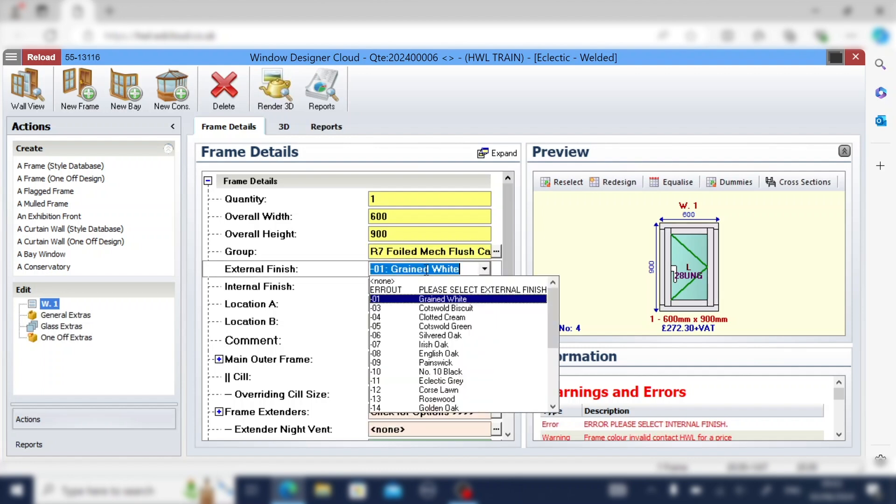
{"action": "left_click", "coordinate": [451, 382]}
{"action": "left_click", "coordinate": [420, 286]}
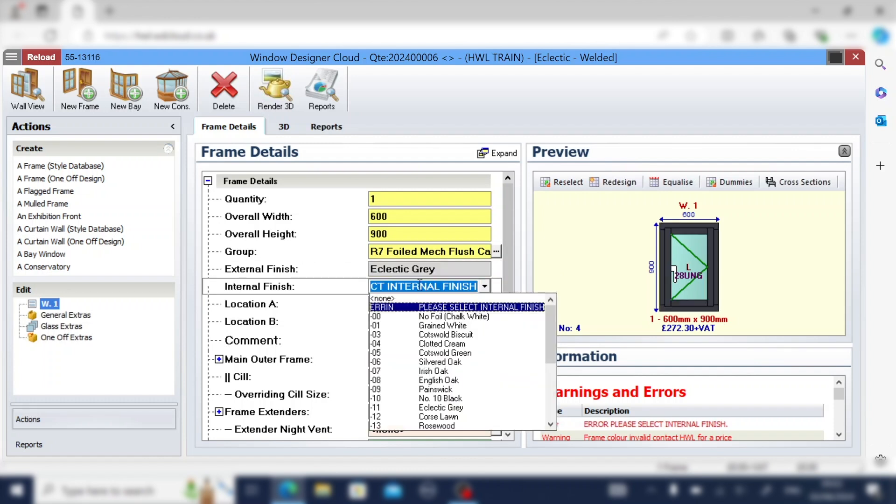
{"action": "left_click", "coordinate": [439, 407]}
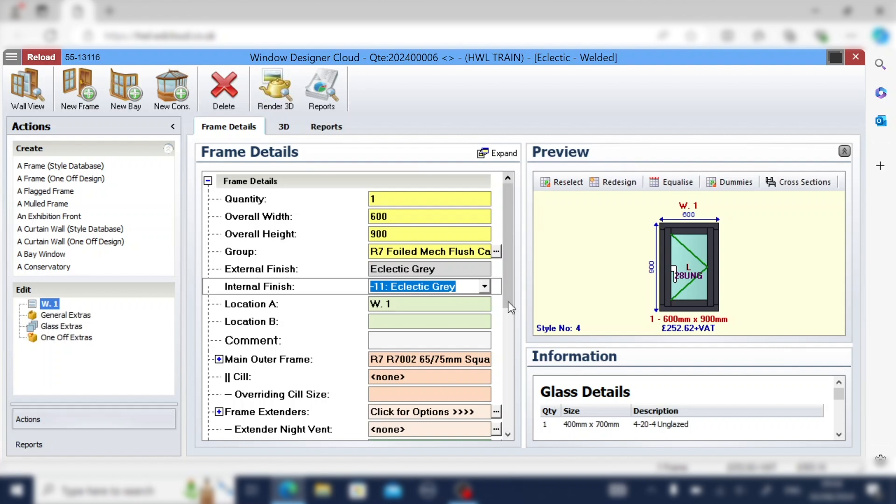
Set the window's bead group to Square Bead Black Gasket and return to the quote items overview
{"action": "scroll", "coordinate": [508, 299], "scroll_direction": "down", "scroll_amount": 2}
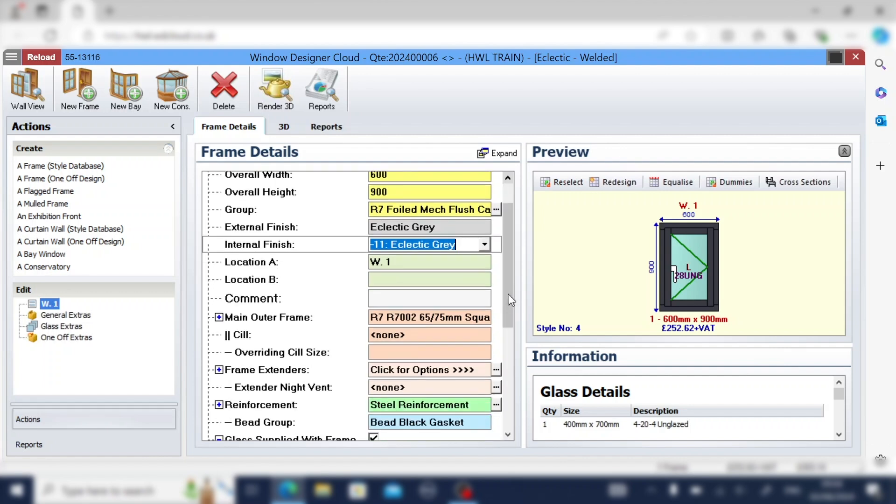
{"action": "scroll", "coordinate": [508, 294], "scroll_direction": "down", "scroll_amount": 5}
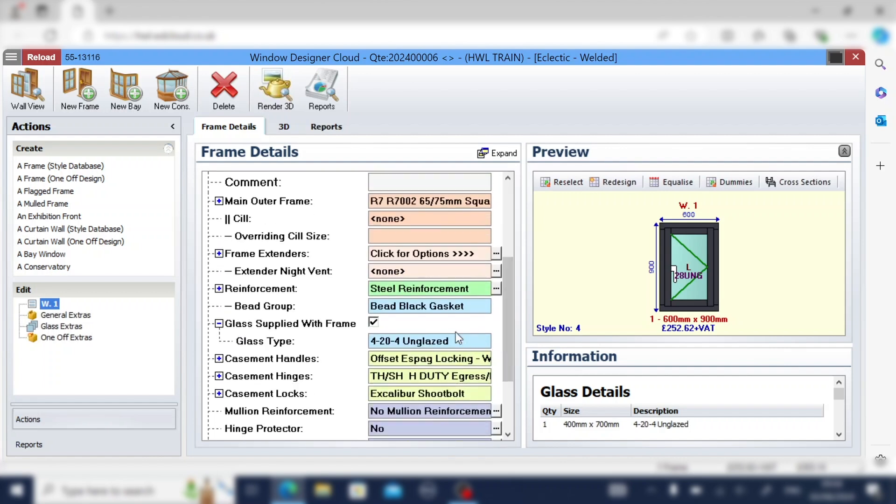
{"action": "left_click", "coordinate": [439, 310]}
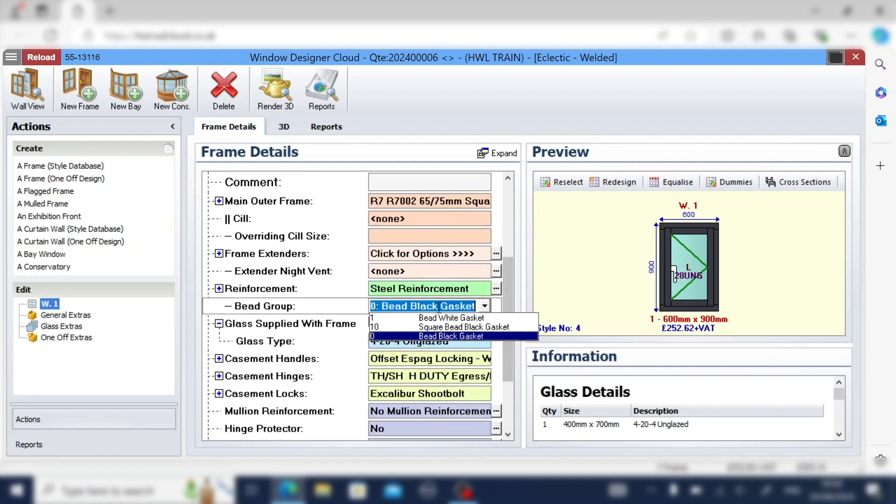
{"action": "left_click", "coordinate": [464, 327]}
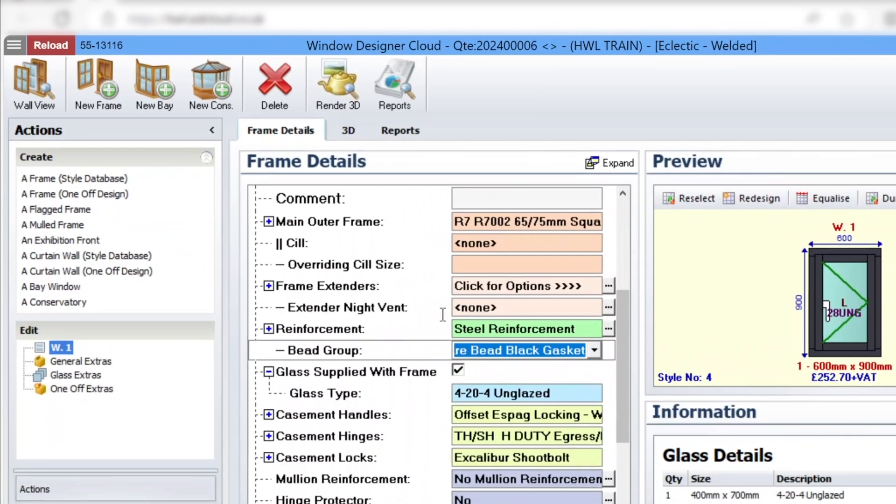
{"action": "left_click", "coordinate": [43, 95]}
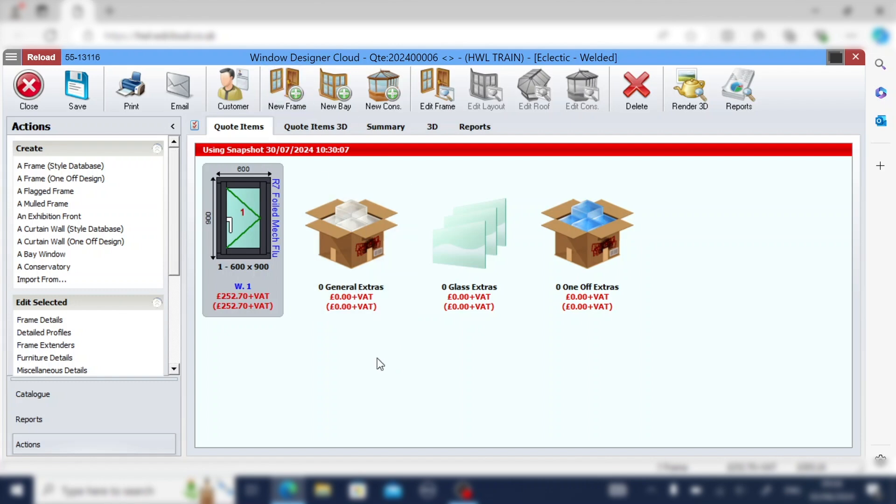
Start a second frame and override its material list with S-LINEV2, Sheerline (ALU) Casements & Doors
{"action": "left_click", "coordinate": [279, 94]}
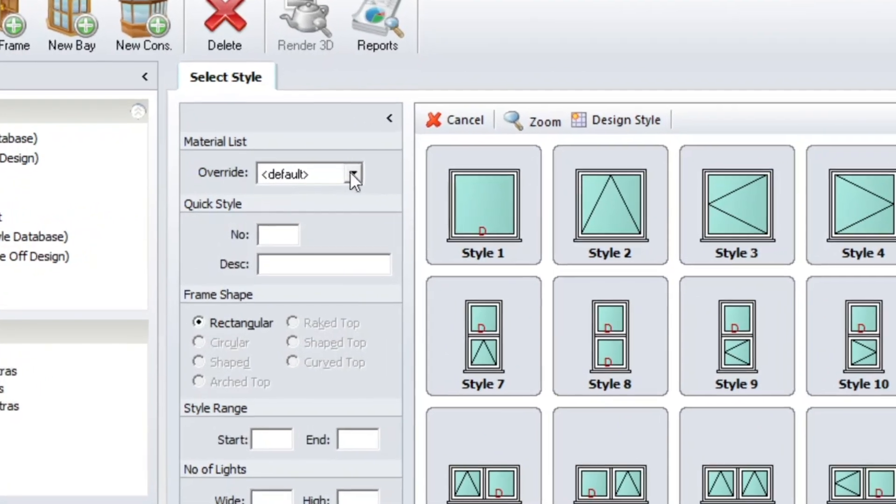
{"action": "left_click", "coordinate": [344, 178]}
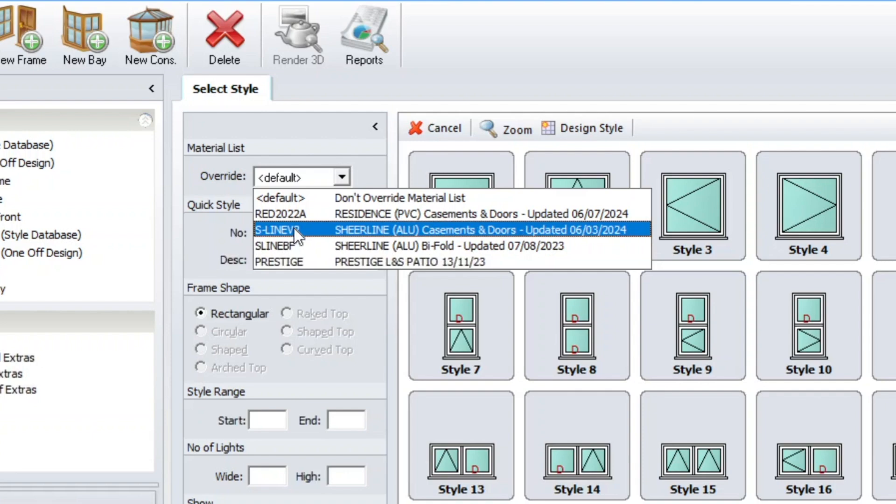
{"action": "left_click", "coordinate": [290, 232]}
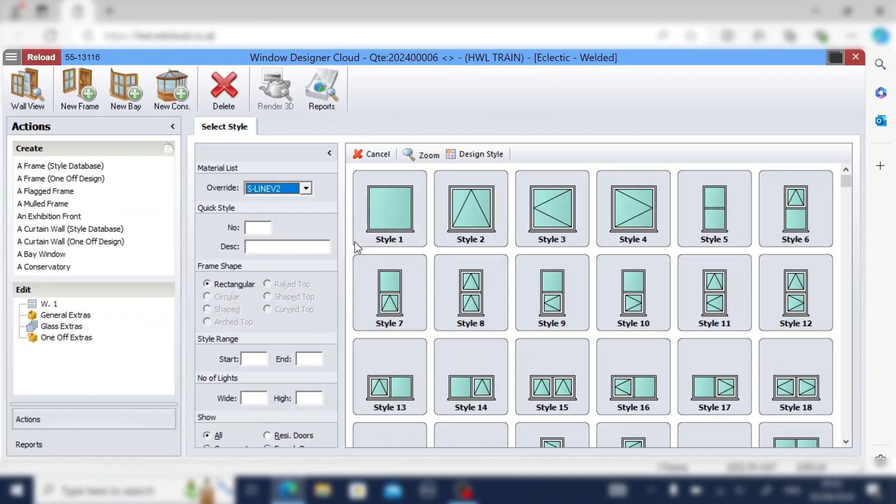
Limit the style catalogue to residential doors and choose Style 312 for the new frame
{"action": "mouse_move", "coordinate": [845, 180]}
{"action": "left_mouse_down"}
{"action": "mouse_move", "coordinate": [846, 190]}
{"action": "mouse_move", "coordinate": [846, 180]}
{"action": "left_mouse_up"}
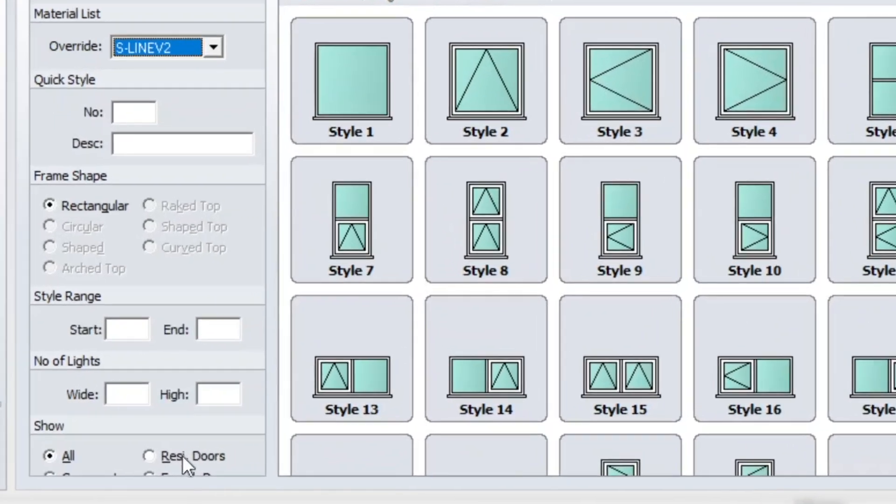
{"action": "left_click", "coordinate": [235, 446]}
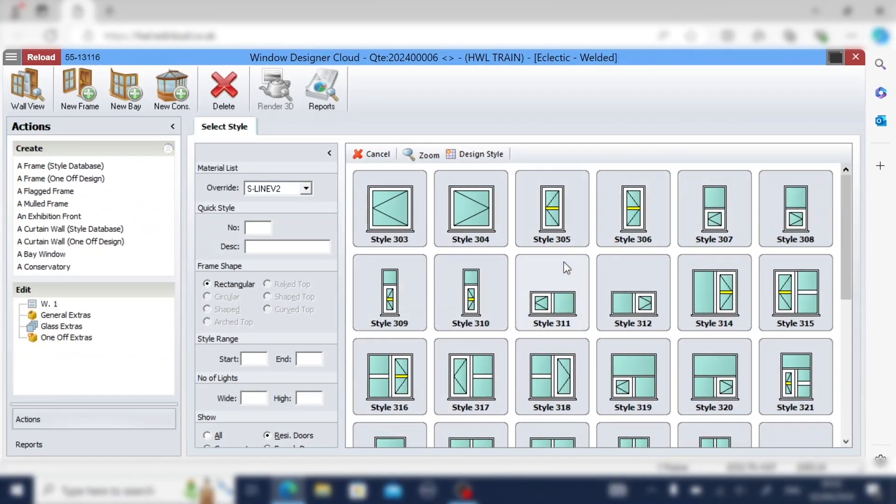
{"action": "left_click", "coordinate": [636, 312]}
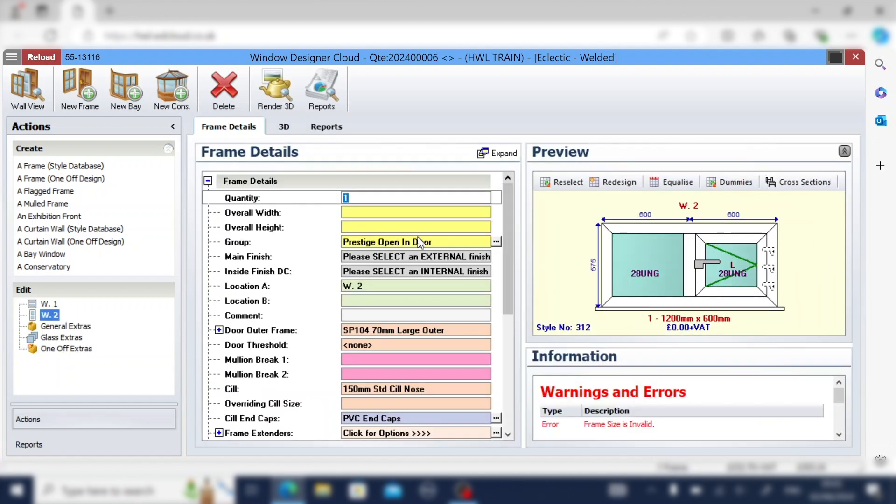
Set the door frame's overall width to 1500 mm and overall height to 2100 mm
{"action": "key", "text": "Tab"}
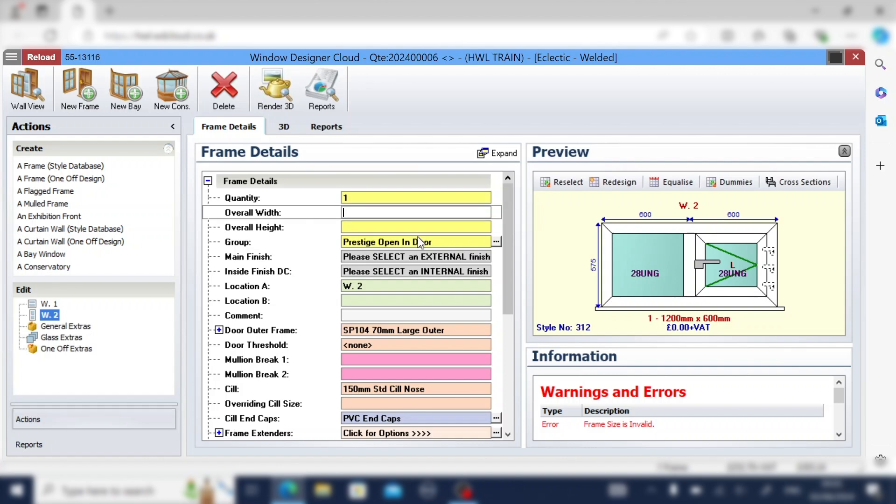
{"action": "type", "text": "1500"}
{"action": "key", "text": "Tab"}
{"action": "type", "text": "2100"}
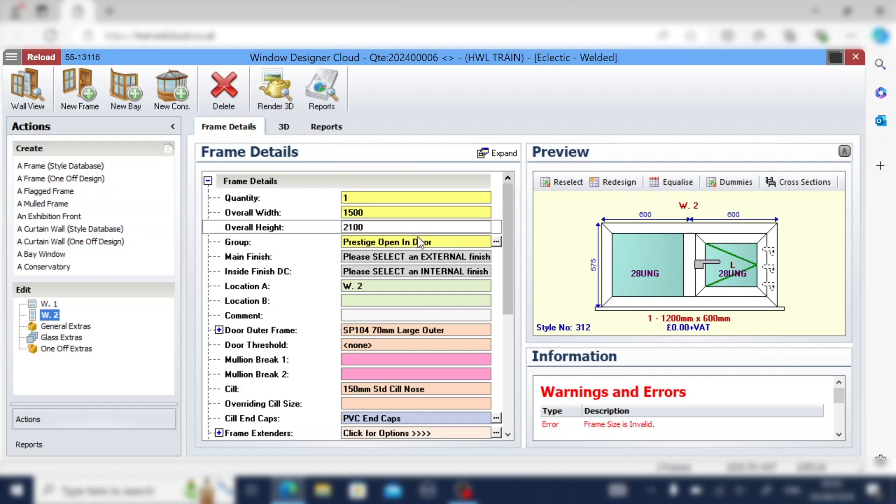
{"action": "key", "text": "Tab"}
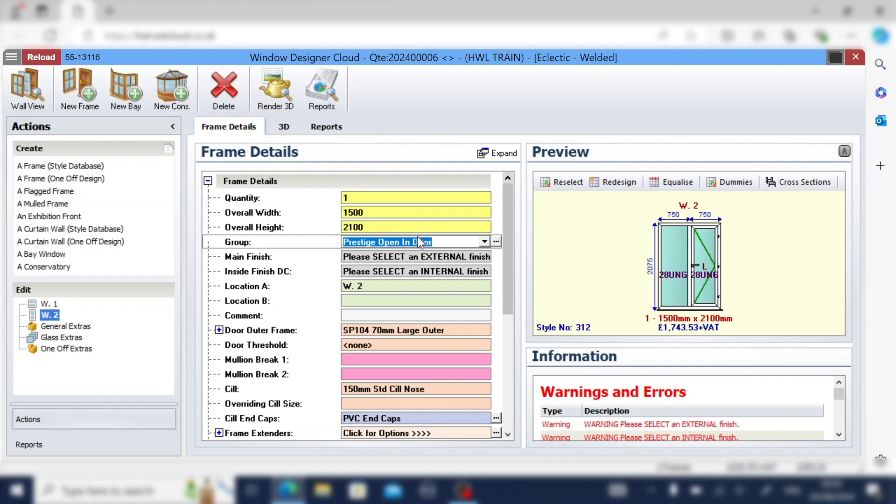
Set both the main finish and the inside finish of the door frame to Anthracite Grey
{"action": "left_click", "coordinate": [458, 256]}
{"action": "left_click", "coordinate": [454, 256]}
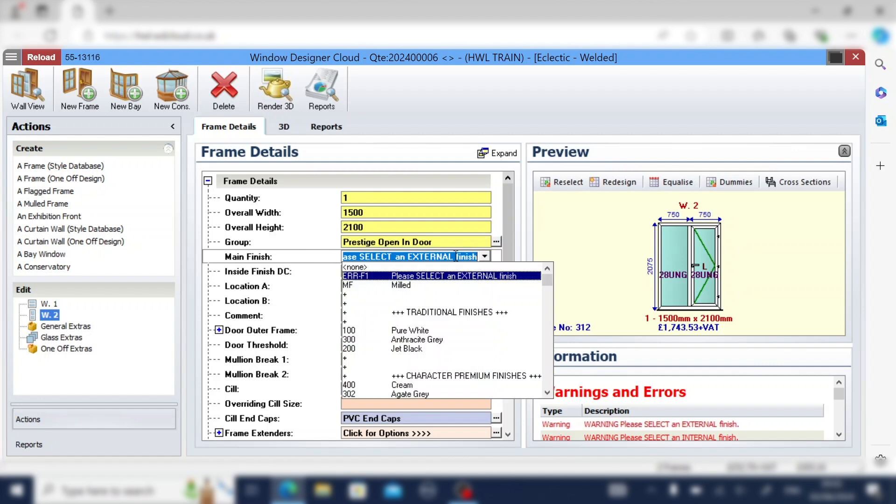
{"action": "left_click", "coordinate": [415, 340]}
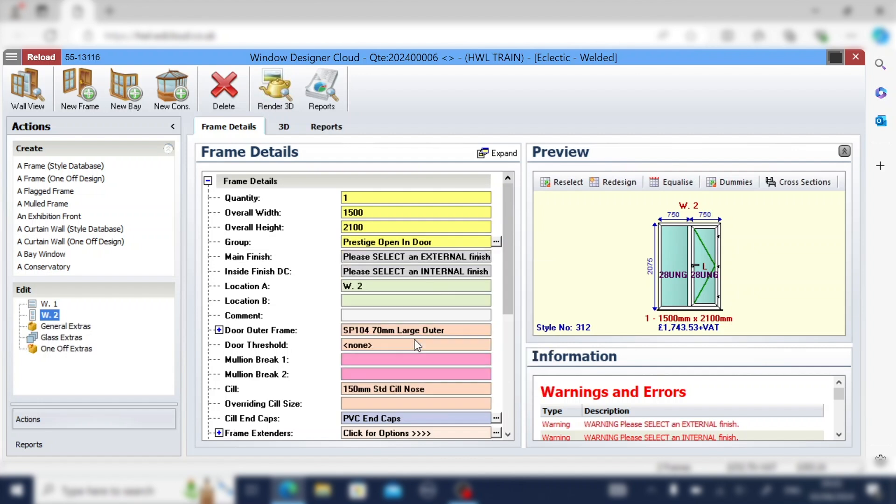
{"action": "left_click", "coordinate": [437, 272]}
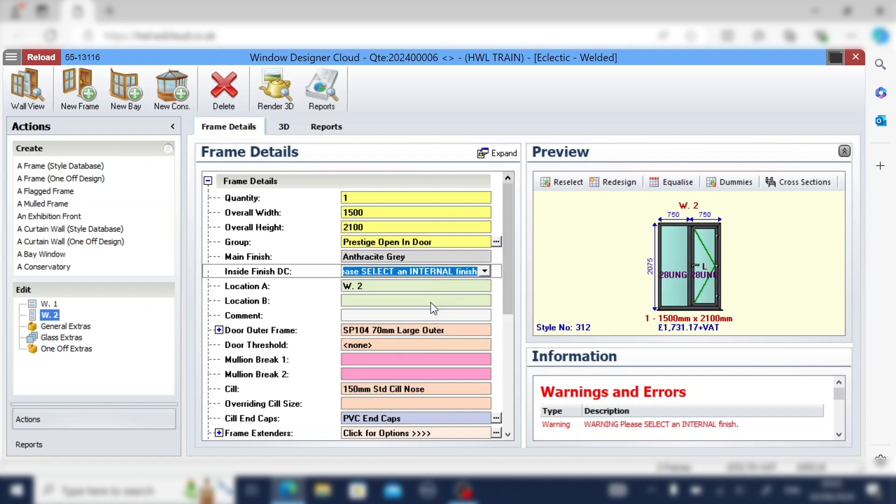
{"action": "left_click", "coordinate": [408, 354]}
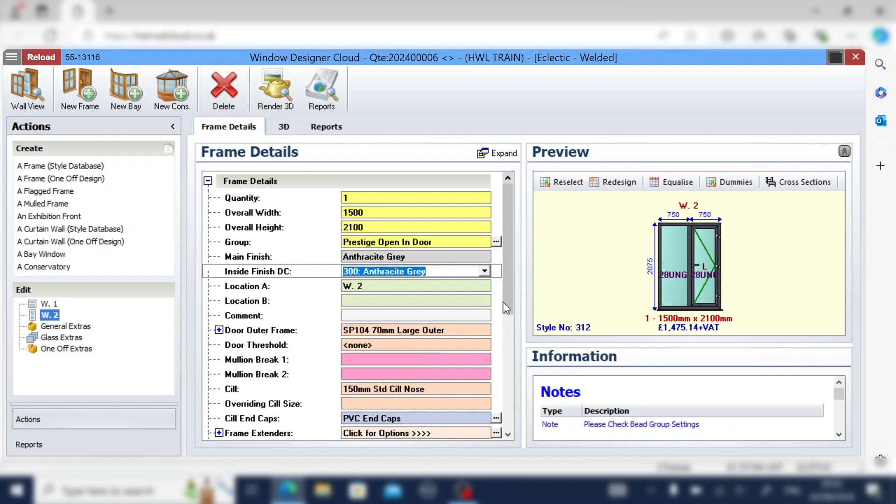
Set the door threshold to SP701 Low Threshold - Silver Anodised
{"action": "left_click_drag", "start_coordinate": [509, 301], "coordinate": [509, 341]}
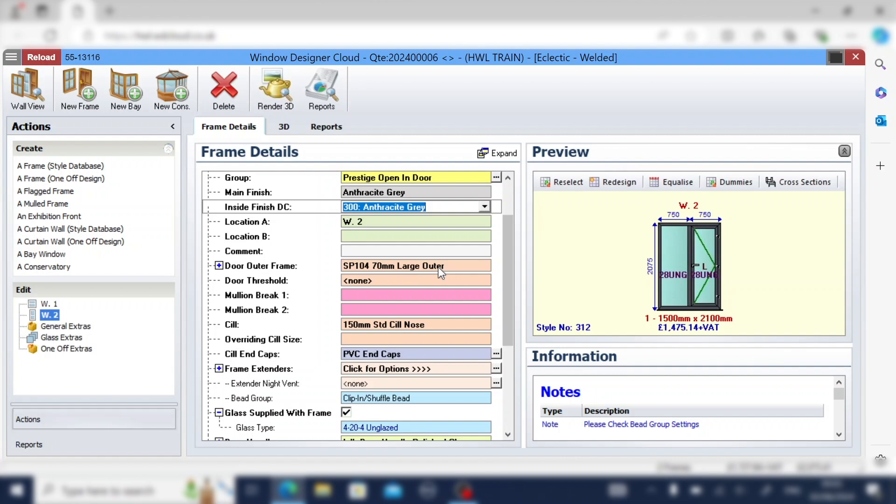
{"action": "left_click", "coordinate": [372, 282]}
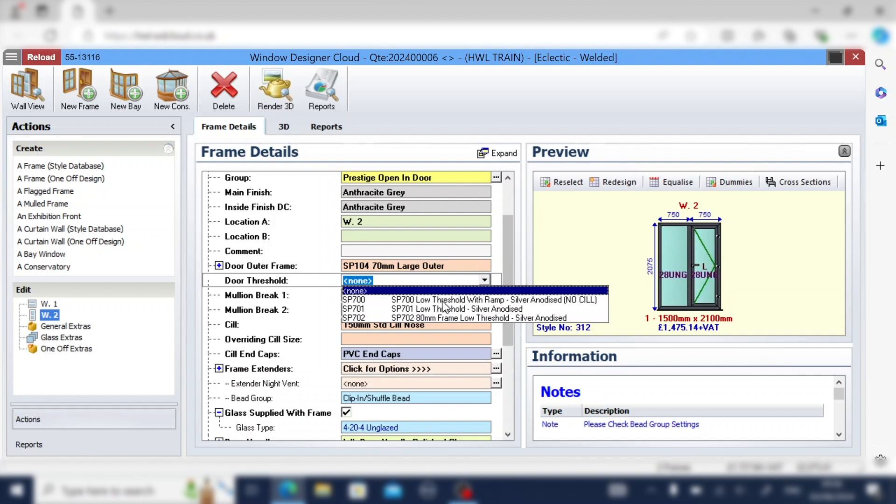
{"action": "left_click", "coordinate": [408, 309]}
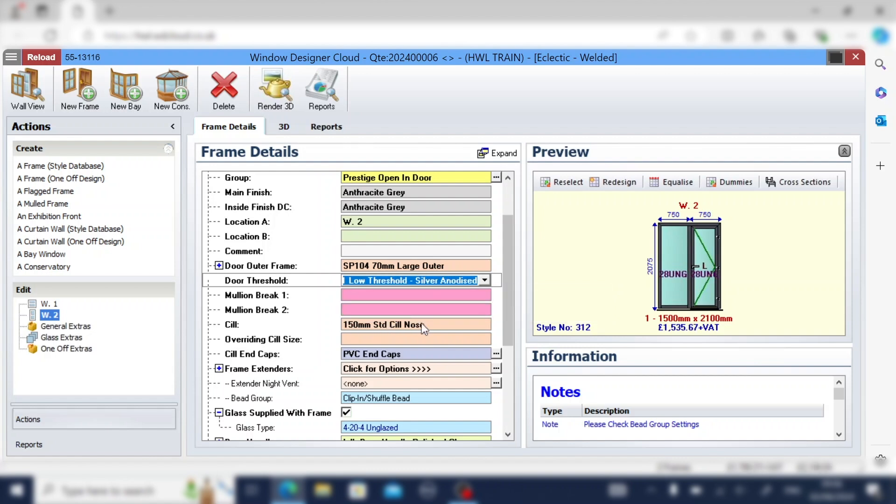
Set the door frame's Mullion Break 2 to 950 mm
{"action": "left_click_drag", "start_coordinate": [506, 313], "coordinate": [509, 335]}
{"action": "left_click_drag", "start_coordinate": [509, 334], "coordinate": [508, 336]}
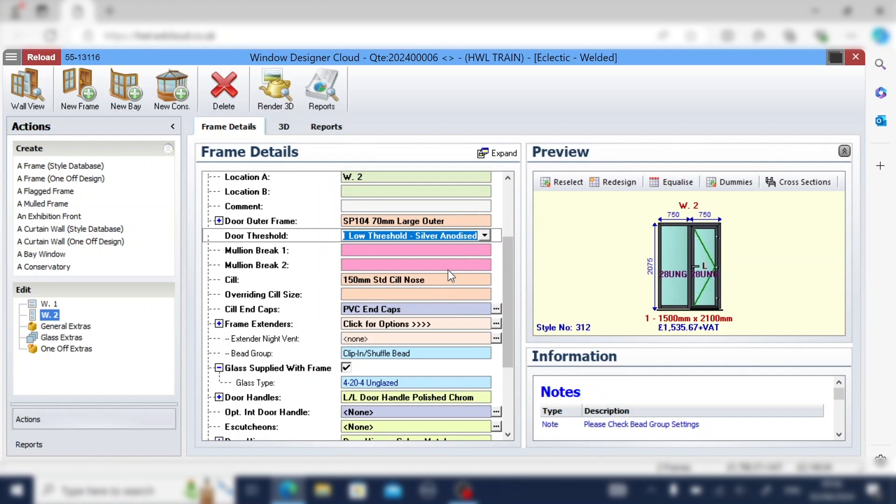
{"action": "left_click", "coordinate": [358, 264]}
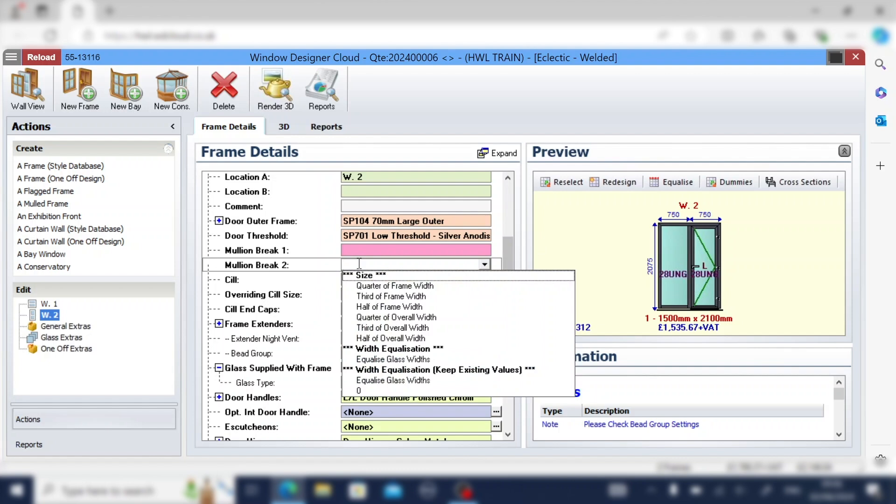
{"action": "type", "text": "950"}
{"action": "key", "text": "Tab"}
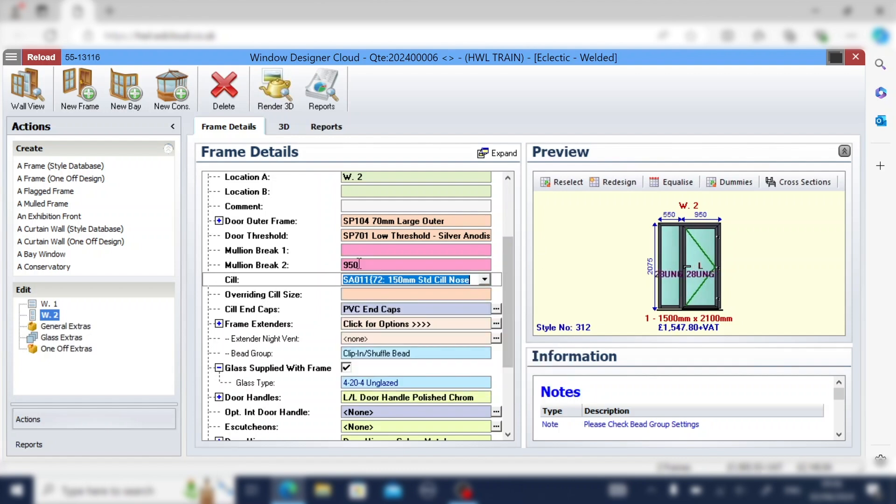
Set the door's bead group to All Clip-In Bead and return to the overview of the quote's frames
{"action": "left_click", "coordinate": [375, 354]}
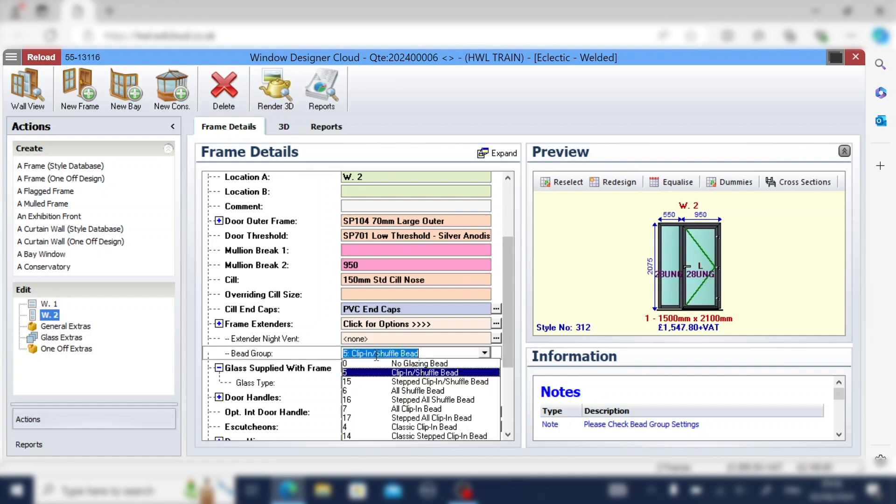
{"action": "left_click", "coordinate": [424, 408]}
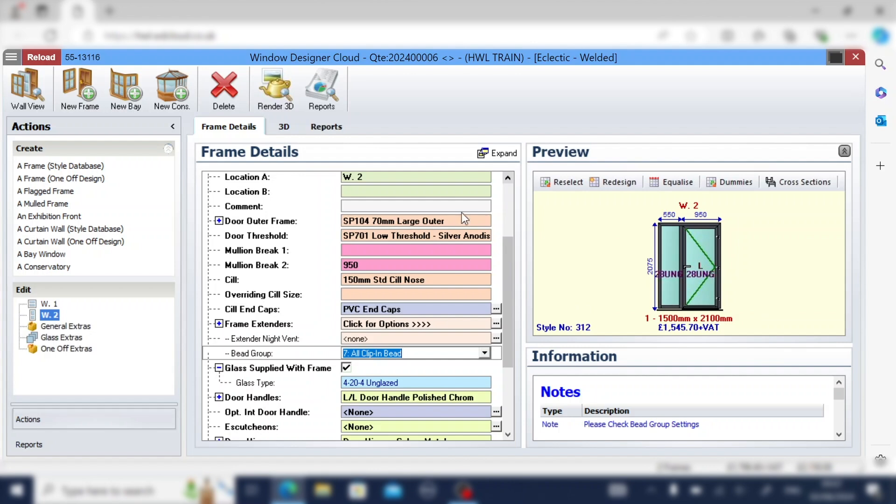
{"action": "left_click", "coordinate": [38, 92]}
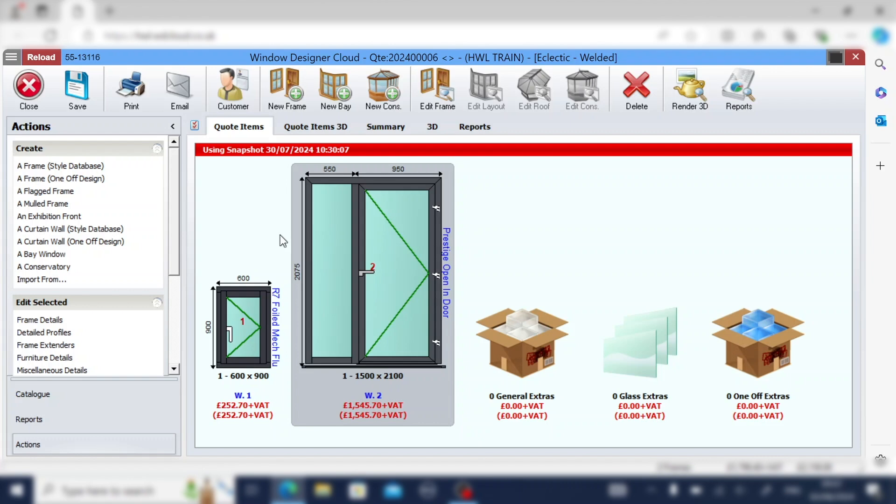
Add a new frame with the material list overridden to SLINEBF, the Sheerline bi-fold list, and choose Style 330
{"action": "left_click", "coordinate": [288, 88]}
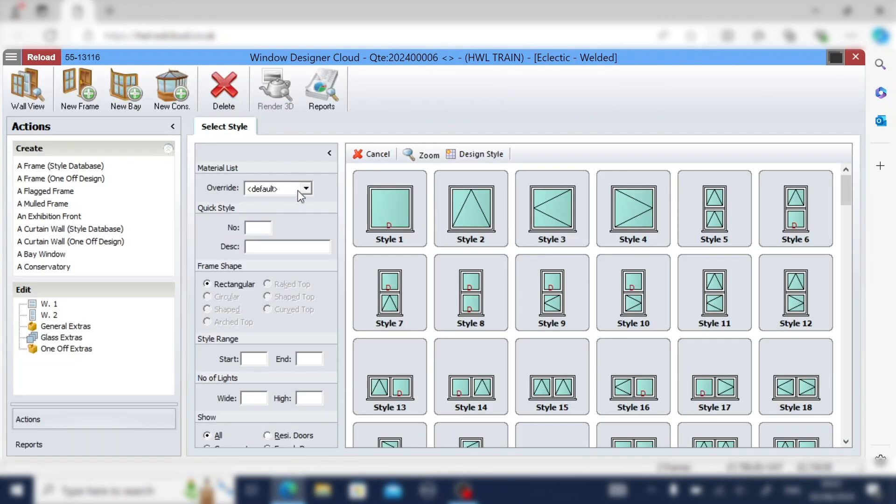
{"action": "left_click", "coordinate": [306, 188]}
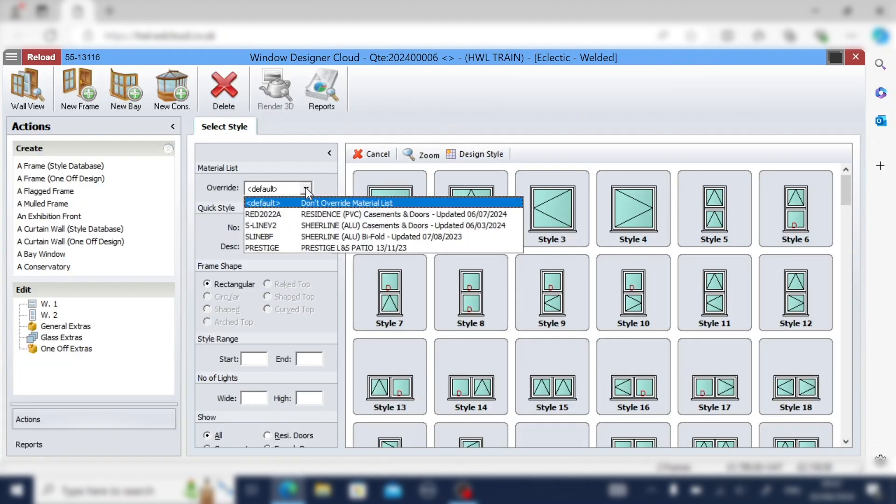
{"action": "left_click", "coordinate": [265, 236]}
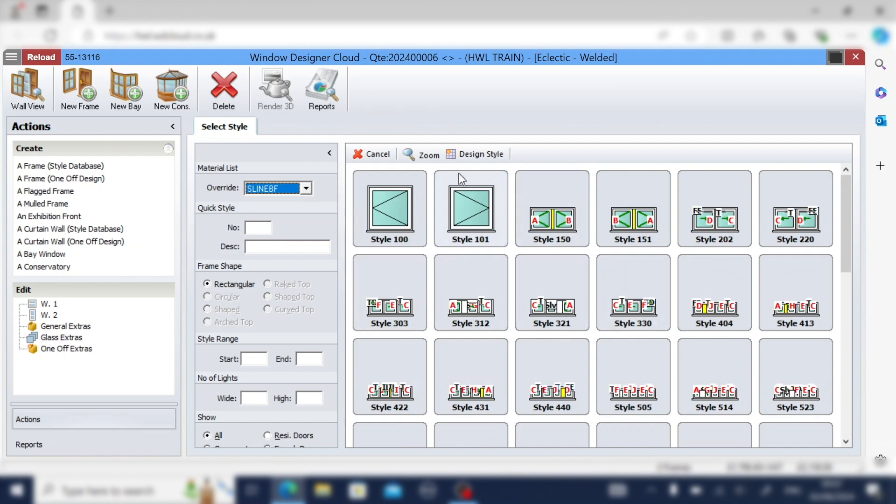
{"action": "left_click", "coordinate": [425, 156]}
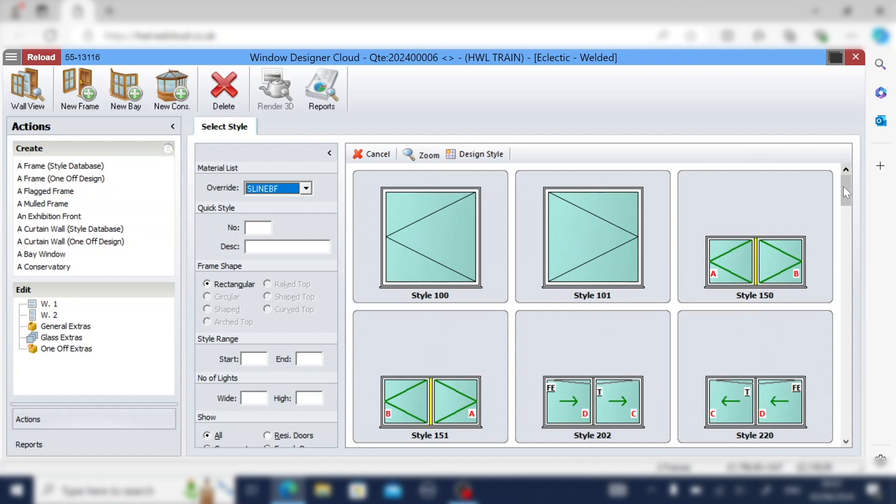
{"action": "left_click_drag", "start_coordinate": [844, 187], "coordinate": [846, 220]}
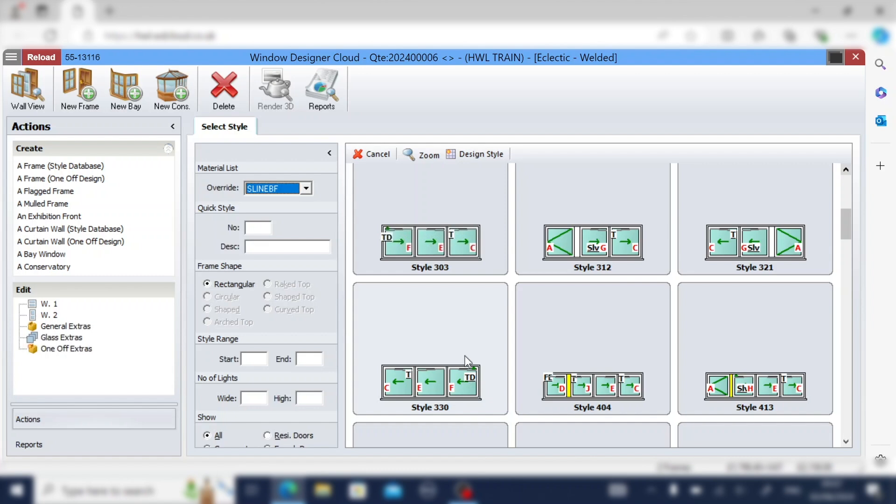
{"action": "double_click", "coordinate": [475, 345]}
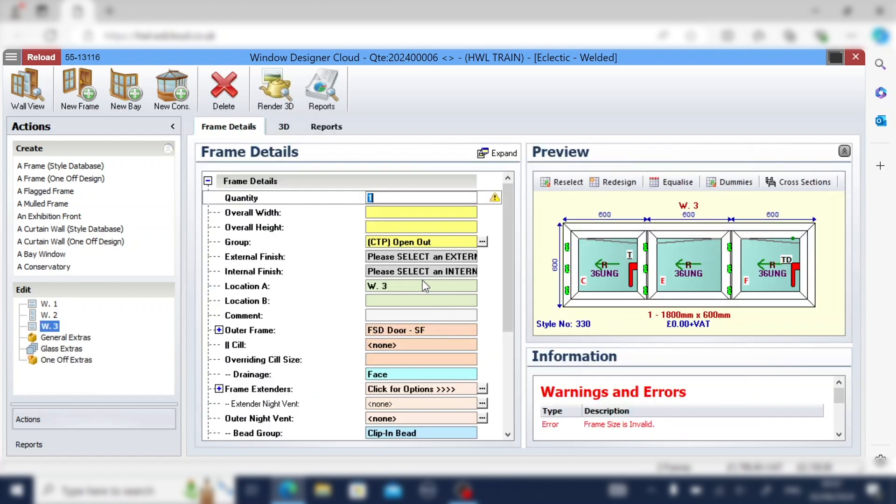
Size the bi-fold frame 2800 mm wide by 2100 mm high and set its group to (CTP) Open Out Low Thresh/Integral Cill
{"action": "key", "text": "Tab"}
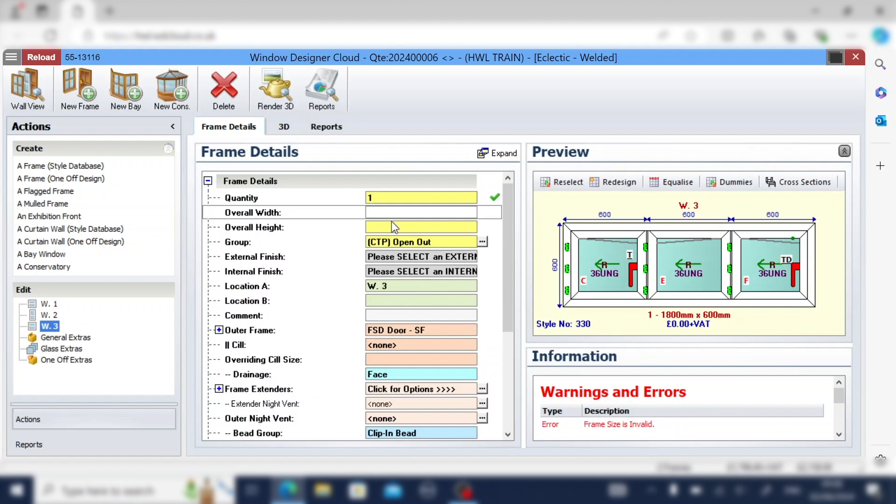
{"action": "type", "text": "2800"}
{"action": "key", "text": "Tab"}
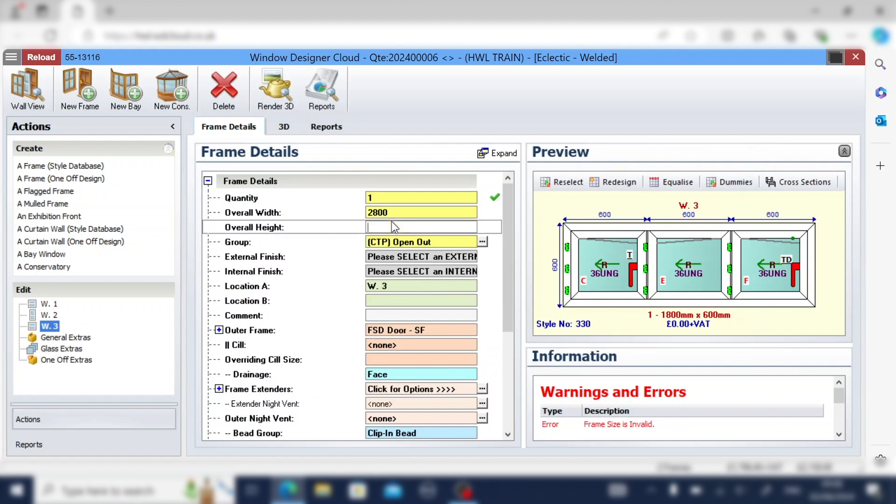
{"action": "type", "text": "2100"}
{"action": "key", "text": "Tab"}
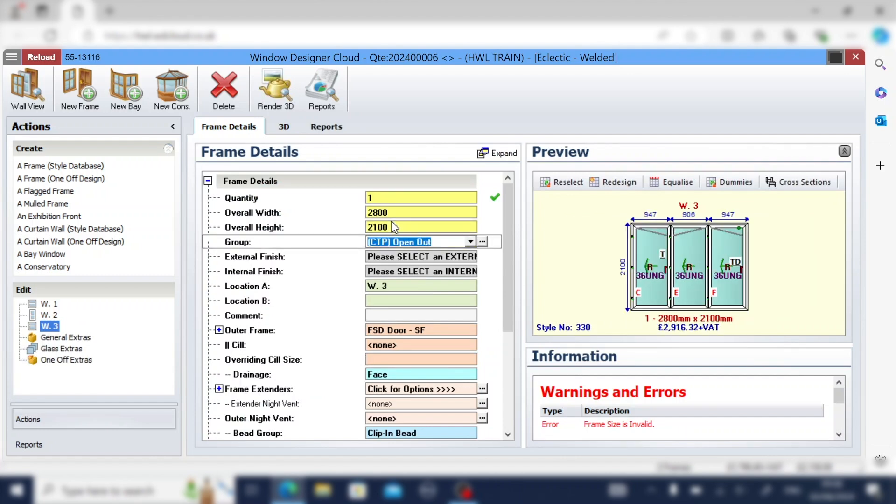
{"action": "left_click", "coordinate": [471, 242]}
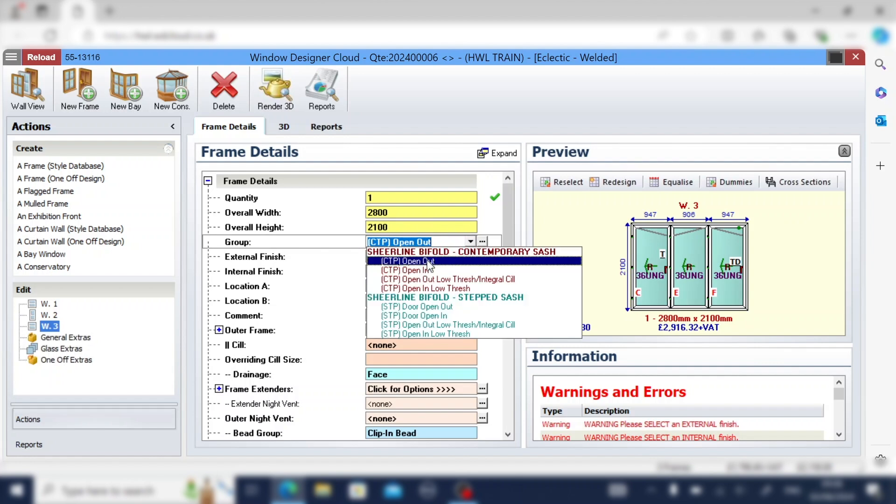
{"action": "left_click", "coordinate": [487, 281]}
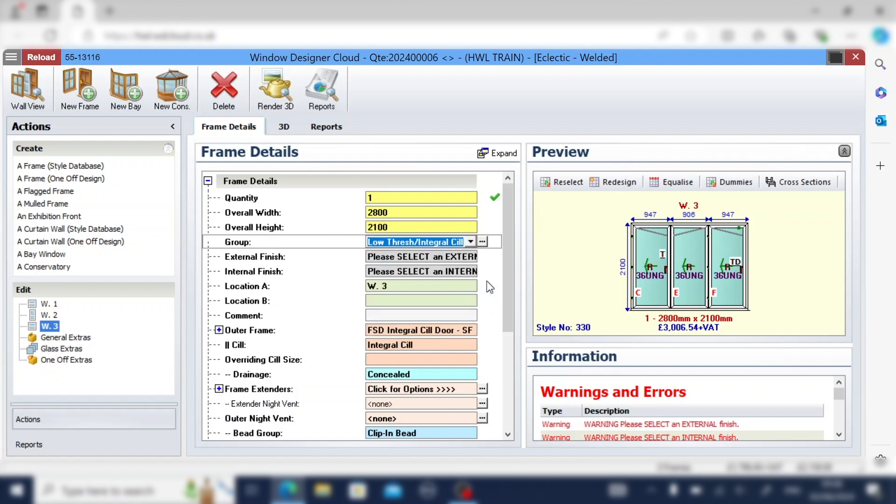
Set both the external and internal finish of the bi-fold frame to Anthracite Grey
{"action": "left_click", "coordinate": [451, 259]}
{"action": "left_click", "coordinate": [451, 259]}
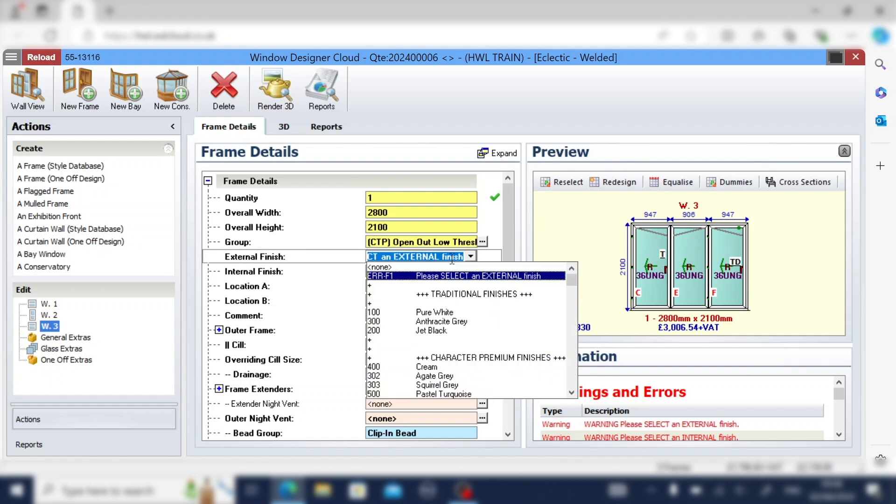
{"action": "left_click", "coordinate": [434, 321]}
{"action": "left_click", "coordinate": [421, 271]}
{"action": "left_click", "coordinate": [421, 270]}
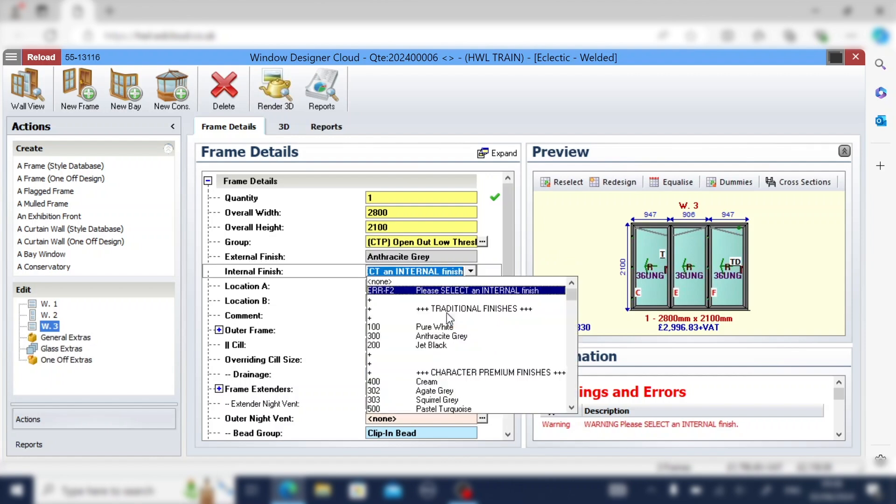
{"action": "left_click", "coordinate": [426, 336]}
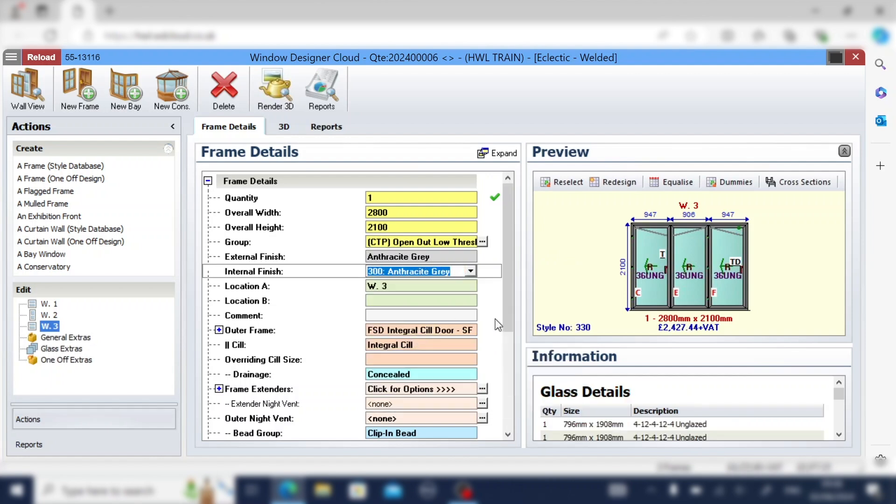
Set the bi-fold's lever/lever handle to Standard Lever/Lever - Polished Chrome
{"action": "left_click_drag", "start_coordinate": [505, 315], "coordinate": [508, 398]}
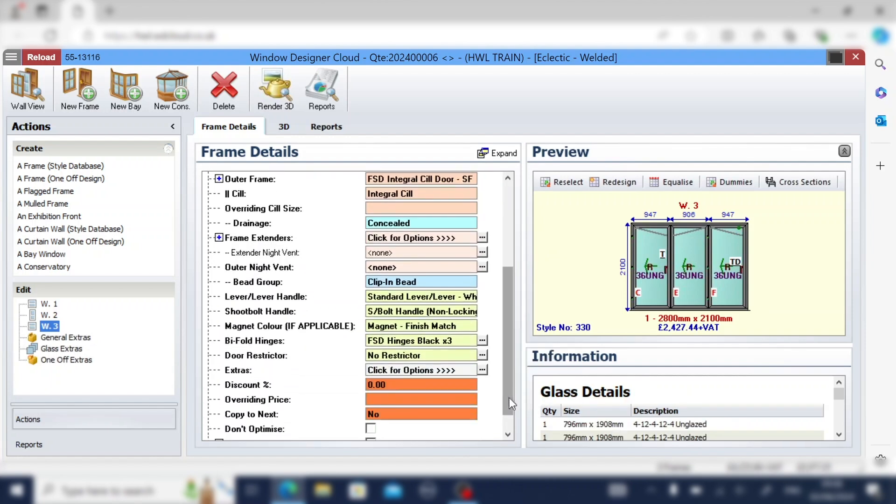
{"action": "left_click", "coordinate": [394, 297]}
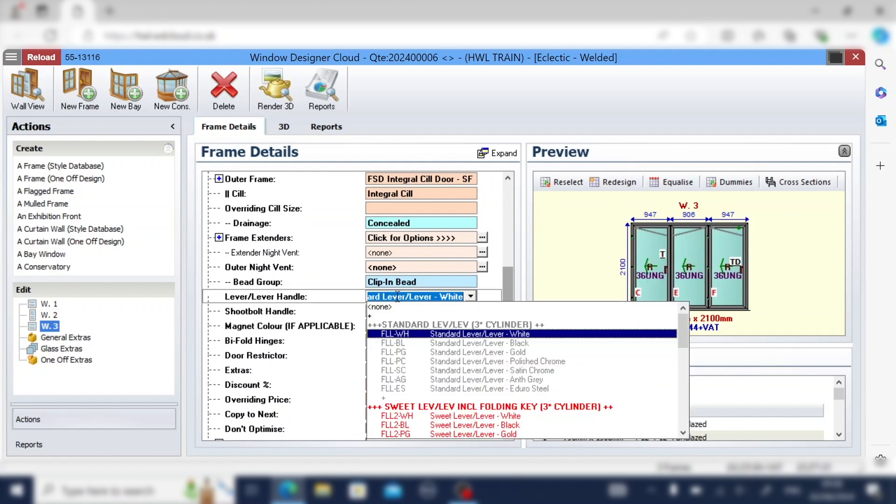
{"action": "left_click", "coordinate": [522, 361]}
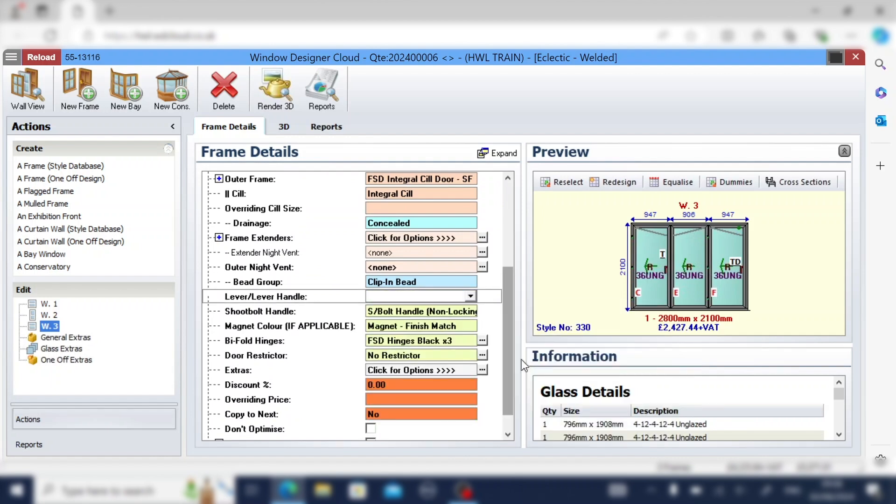
{"action": "left_click", "coordinate": [470, 296]}
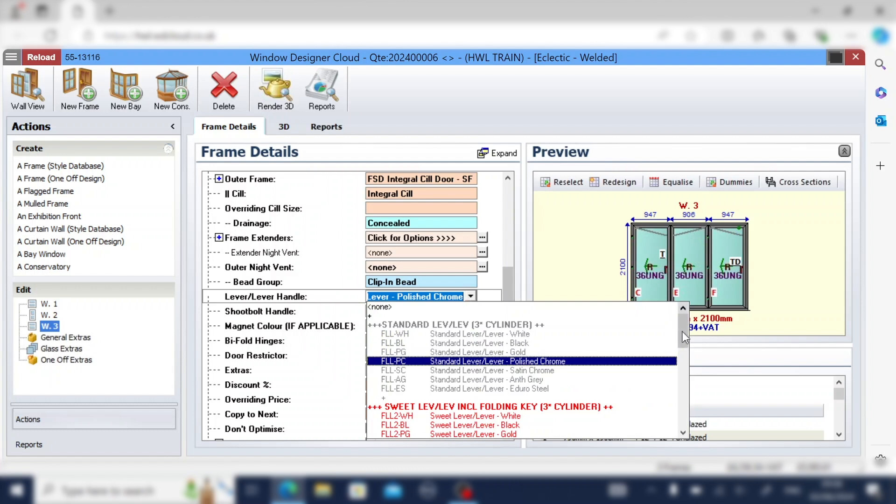
{"action": "mouse_move", "coordinate": [682, 332]}
{"action": "left_mouse_down"}
{"action": "mouse_move", "coordinate": [693, 419]}
{"action": "mouse_move", "coordinate": [682, 324]}
{"action": "left_mouse_up"}
{"action": "left_click", "coordinate": [470, 296]}
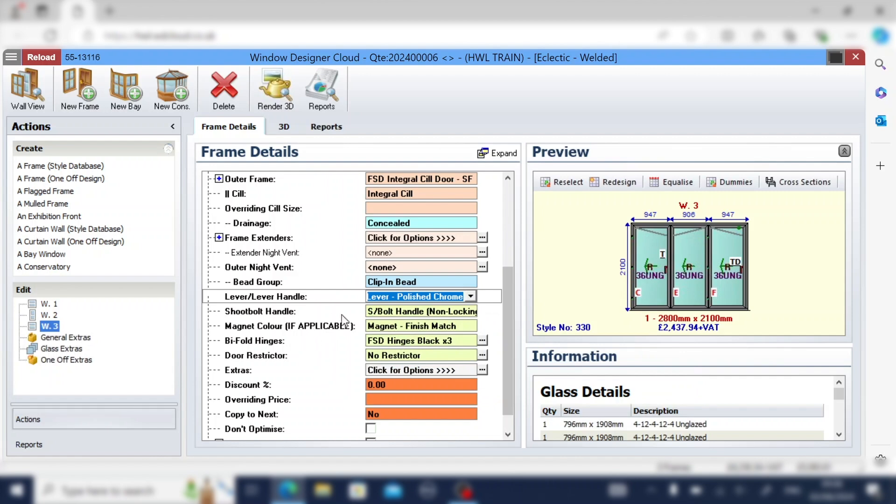
Set the shootbolt handle to S/Bolt Handle (Non-Locking) - Anth Grey and return to the overview of the quote's frames
{"action": "left_click", "coordinate": [441, 309]}
{"action": "left_click", "coordinate": [441, 309]}
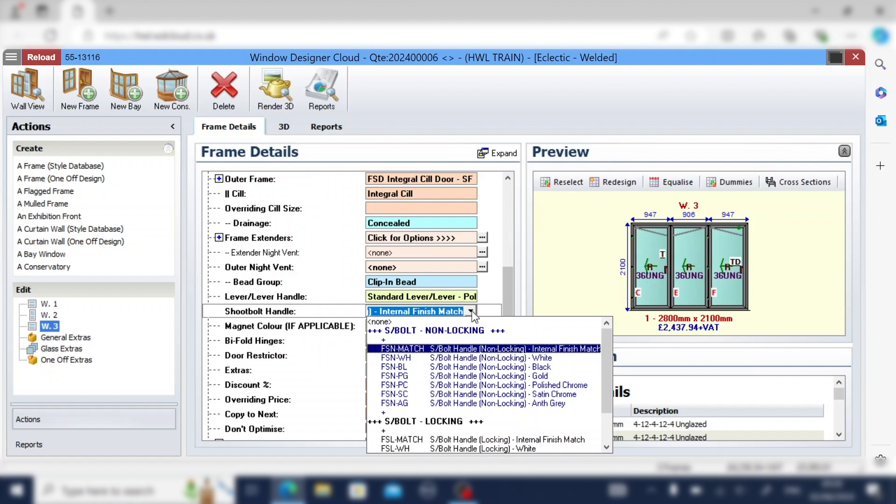
{"action": "left_click", "coordinate": [534, 403]}
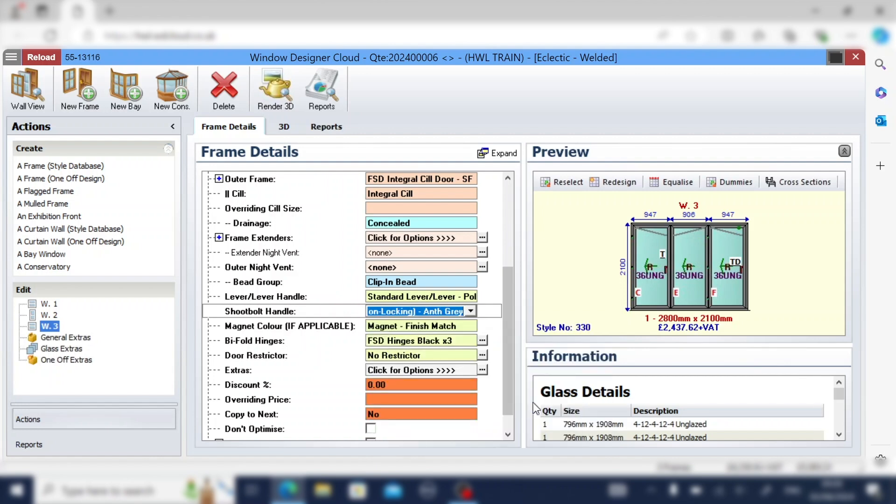
{"action": "left_click", "coordinate": [33, 93]}
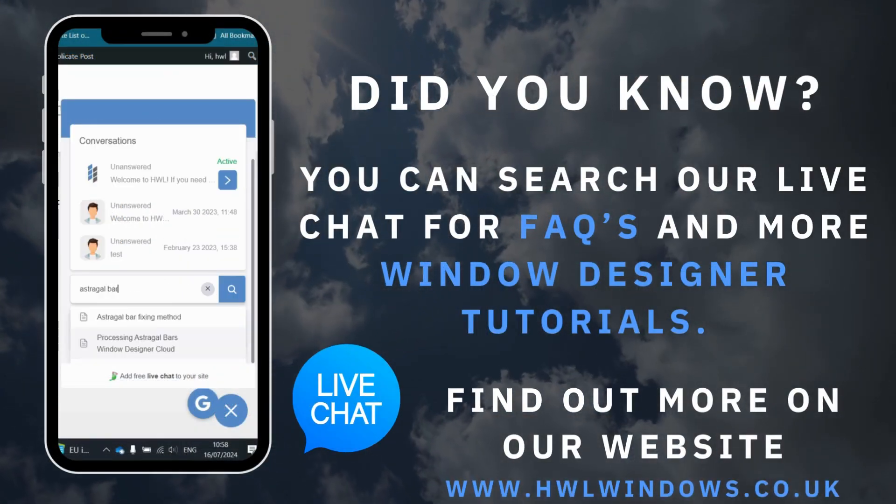
{"action": "key", "text": "Return"}
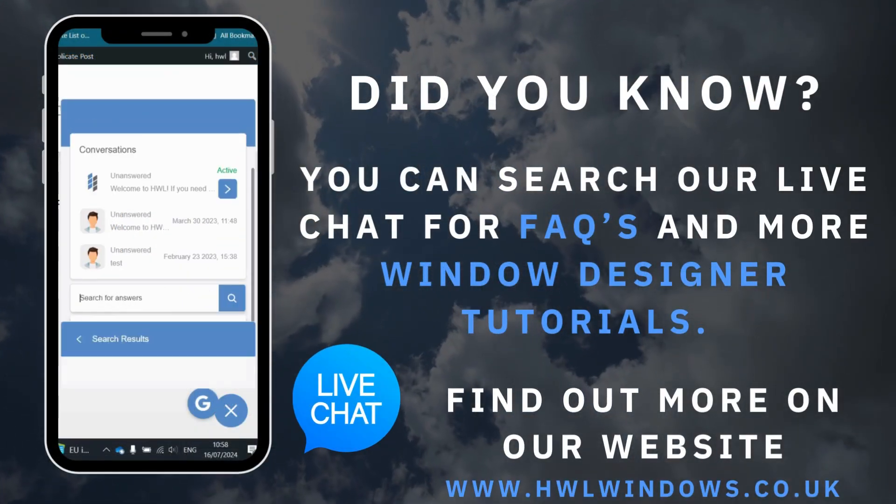
{"action": "left_click", "coordinate": [158, 200]}
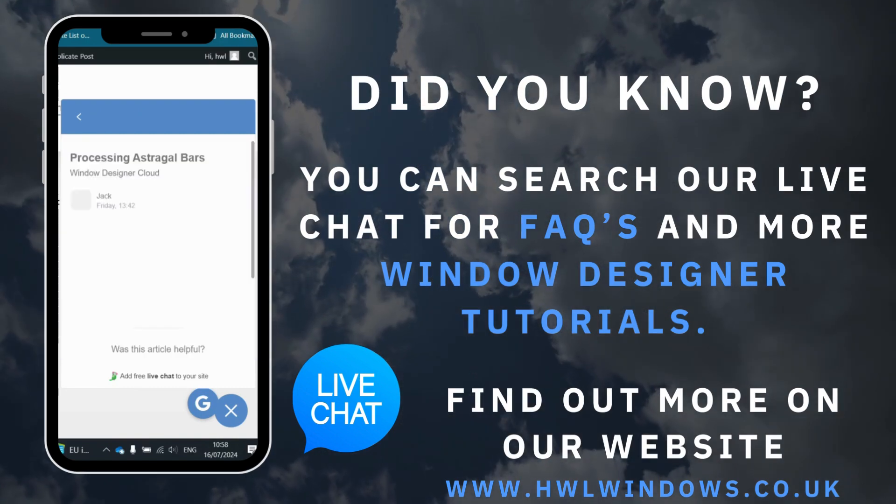